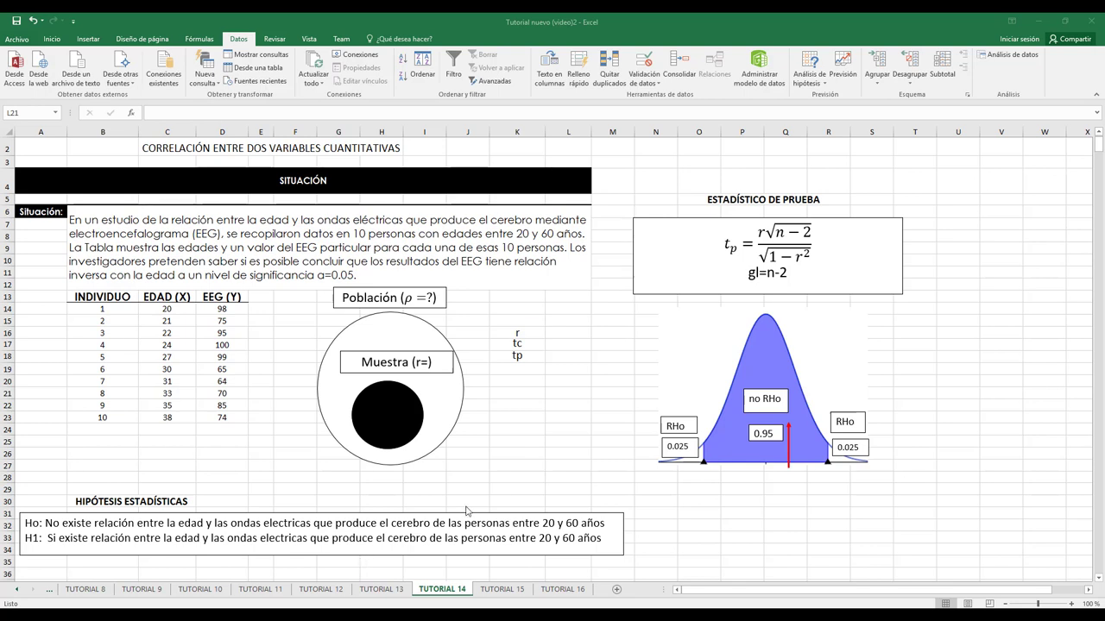
- Start the Coeficiente de correlación data analysis with the age and EEG data C14:D23 as the input range
key("alt+Tab")
left_click(561, 334)
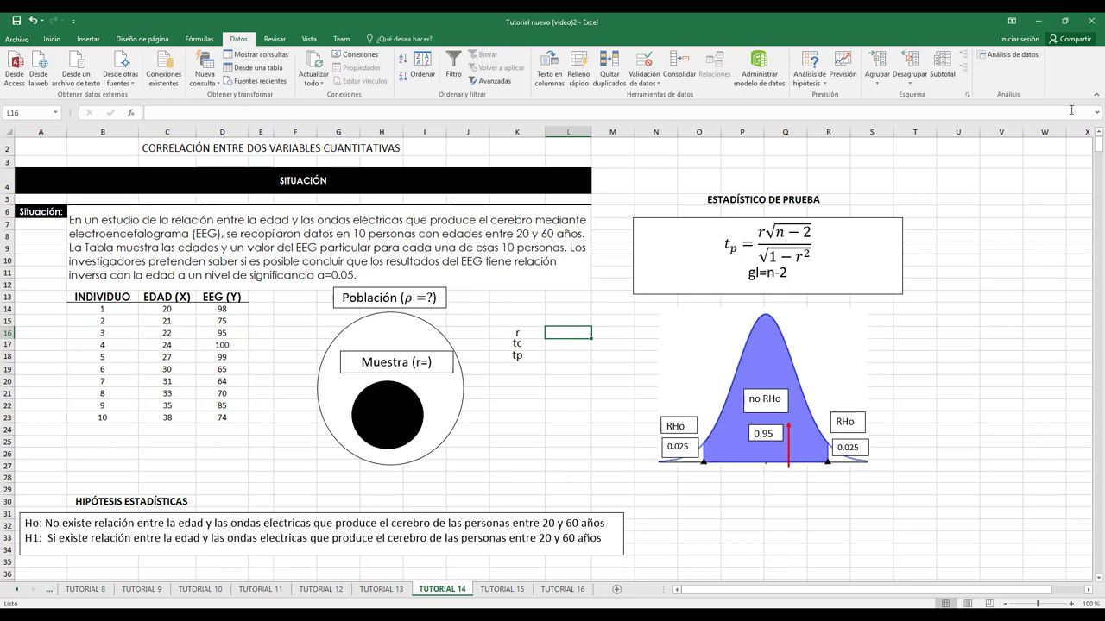
left_click(1012, 57)
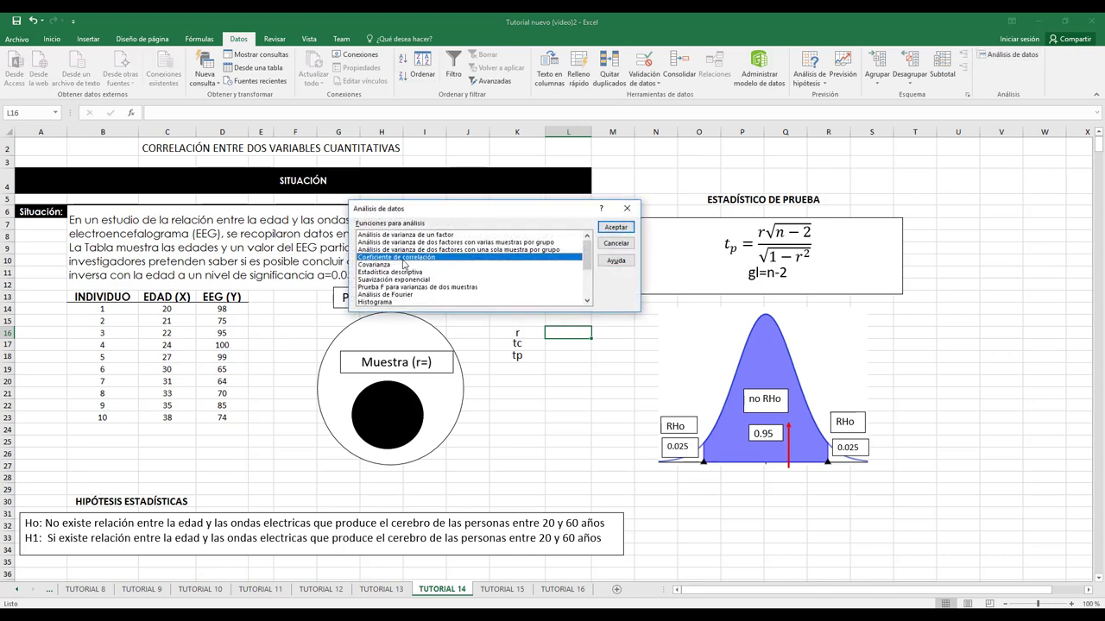
left_click(615, 227)
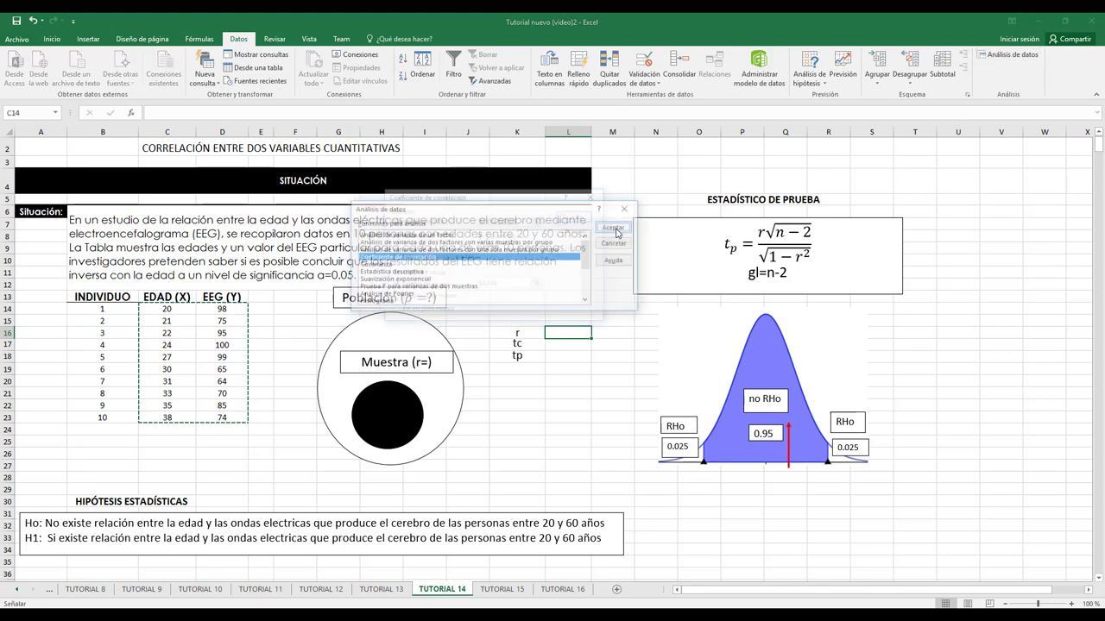
key("Delete")
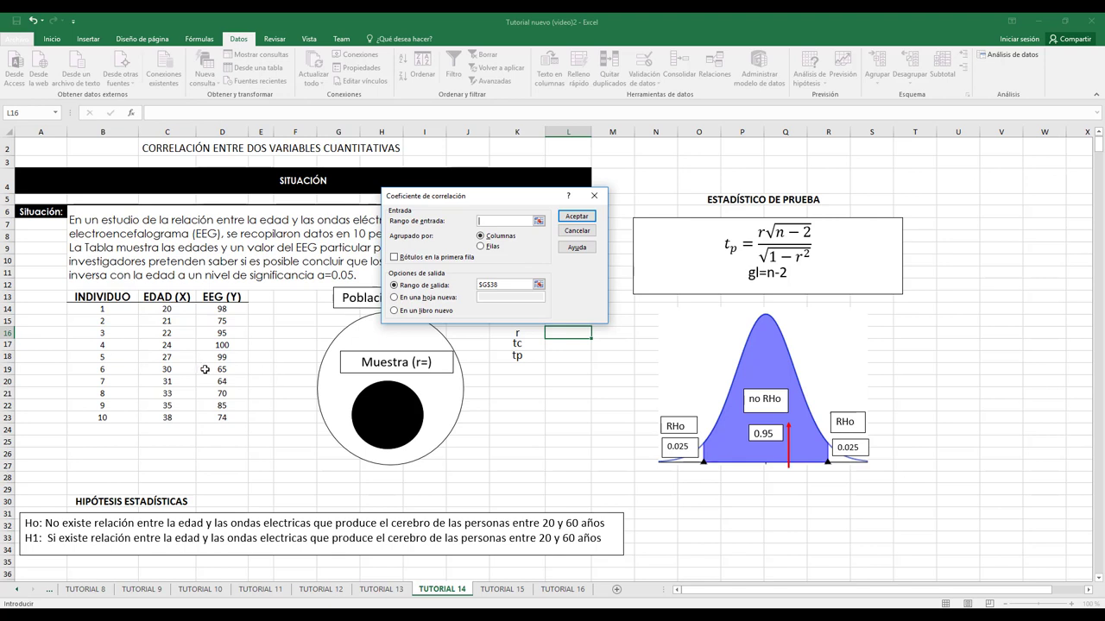
left_click_drag(166, 309, 213, 420)
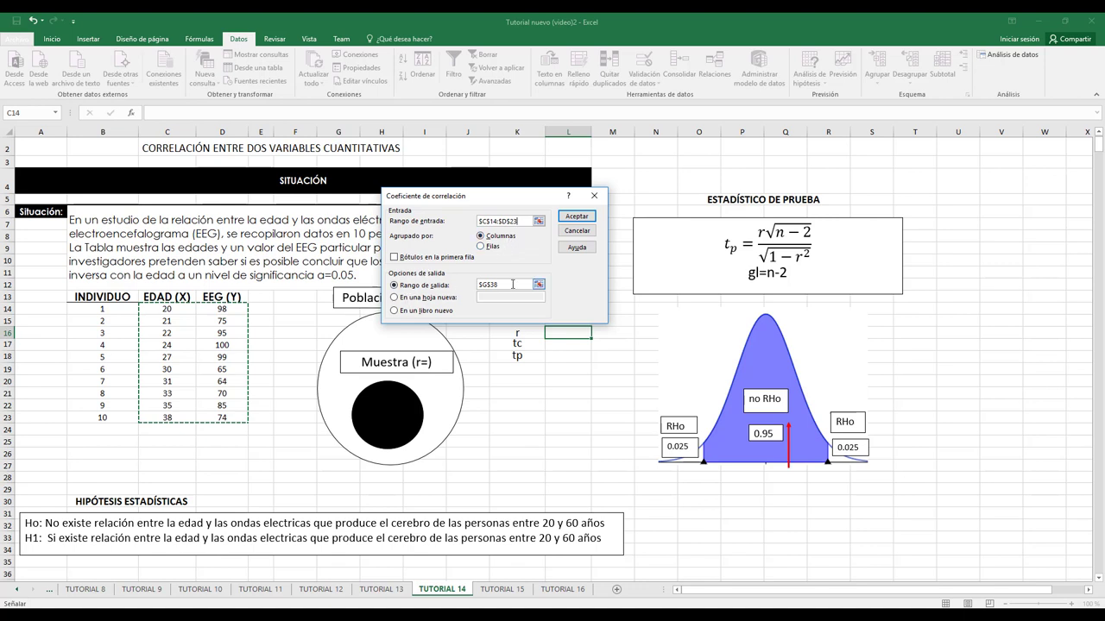
- Set the output range to cell F37 below the hypotheses and run the correlation analysis
left_click(505, 289)
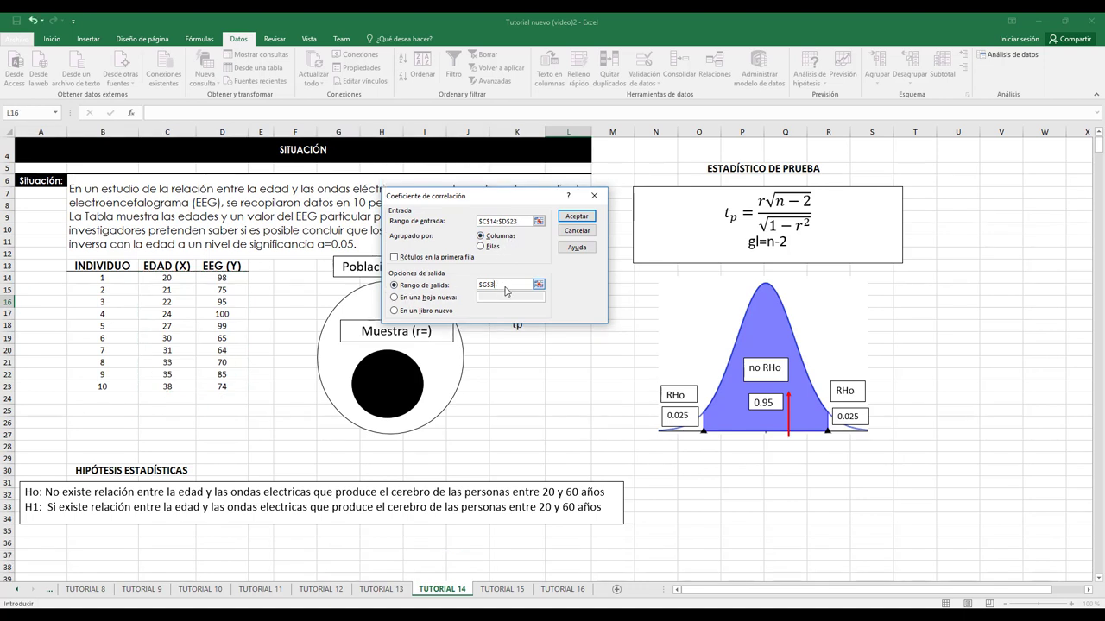
key("BackSpace")
key("BackSpace")
key("BackSpace")
key("BackSpace")
scroll(483, 448, "down", 1)
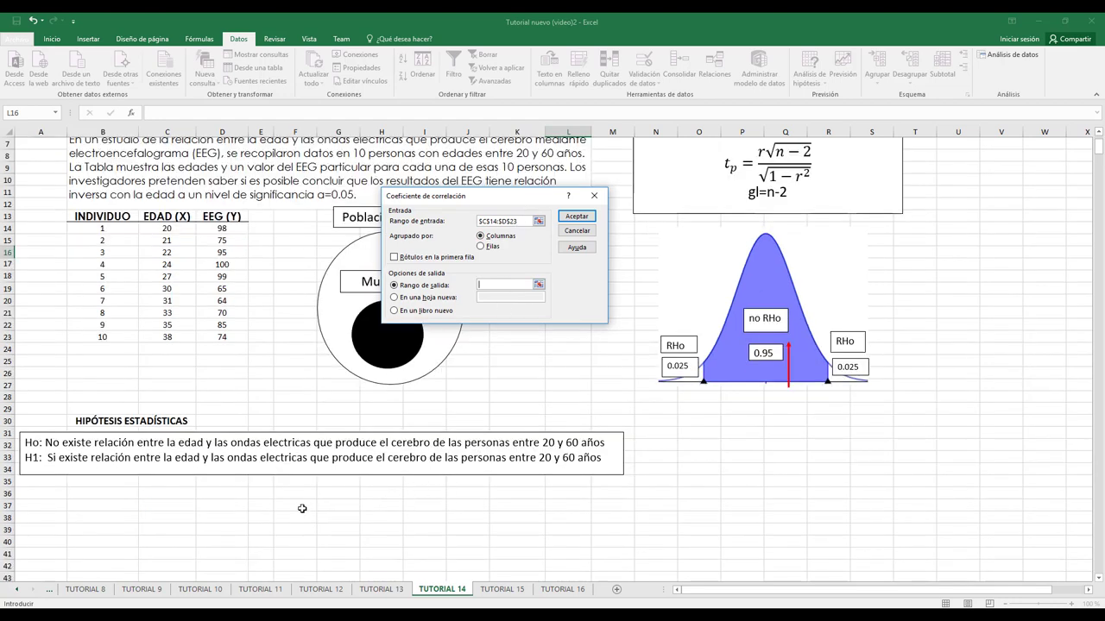
left_click(573, 217)
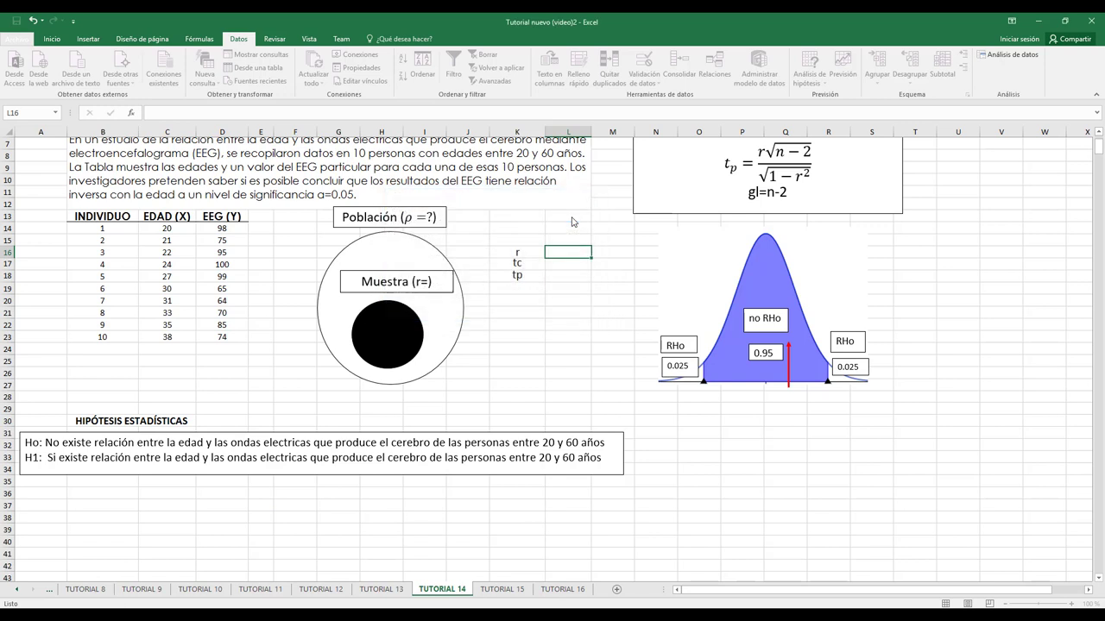
left_click(326, 543)
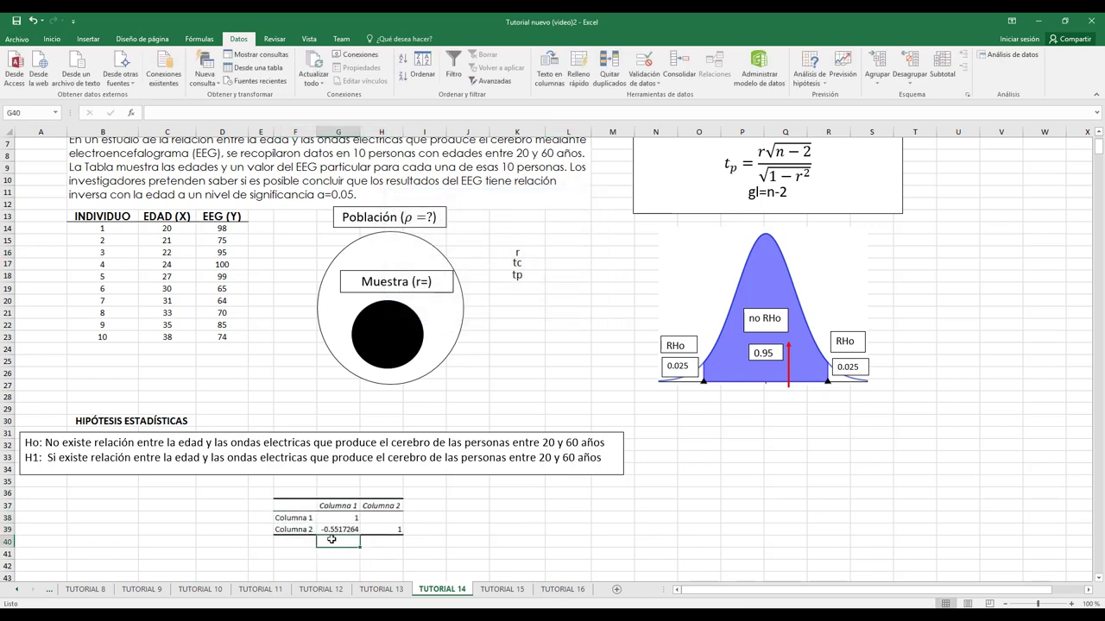
- Enter the correlation coefficient -0.5517 in cell L16 beside the r label
left_click(563, 252)
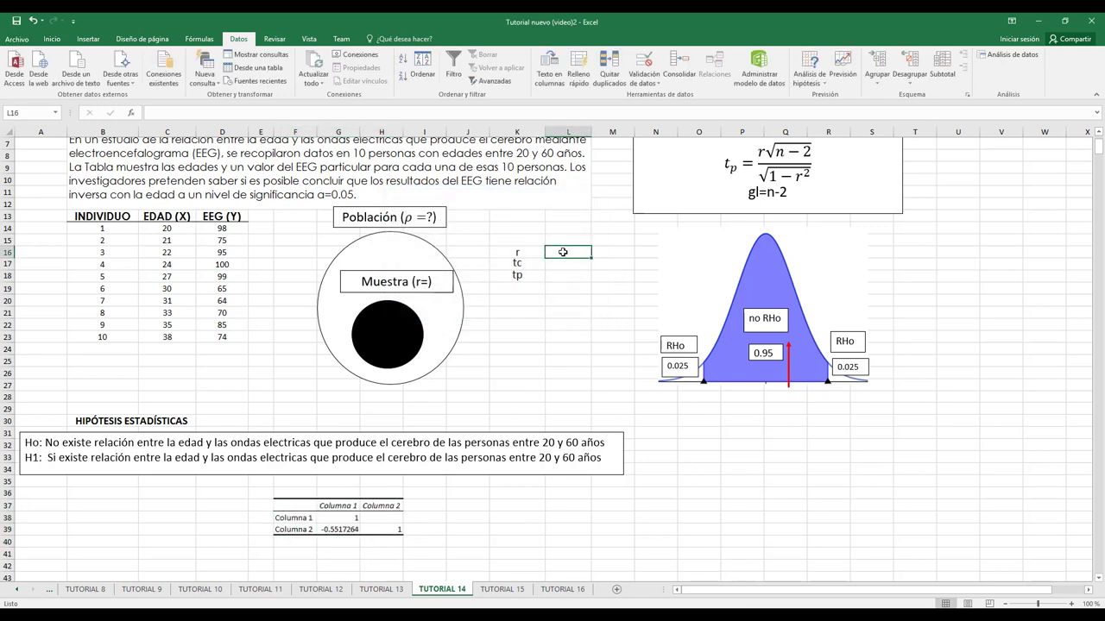
type("-0")
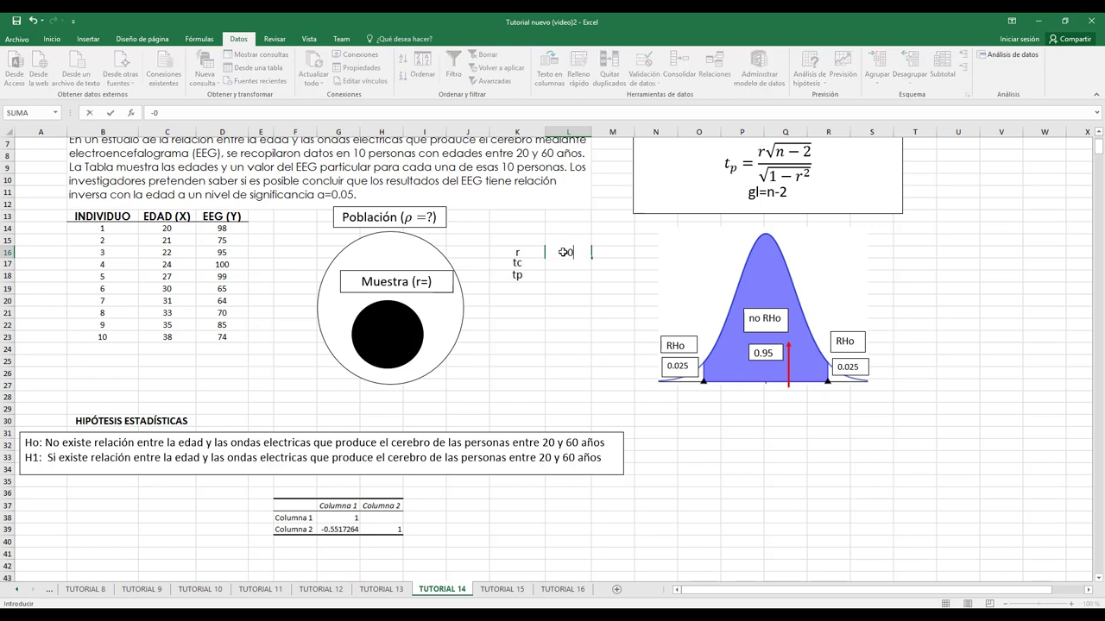
type(".5517")
left_click(573, 309)
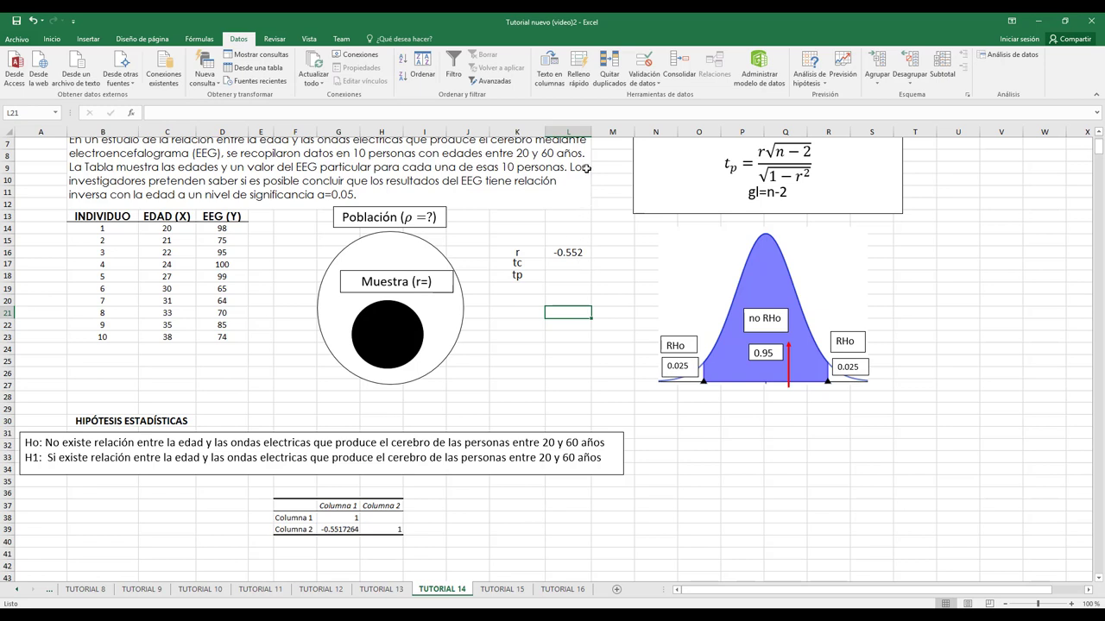
- Change the label in cell K16 to "r=", keeping "tc" in the cell below
double_click(531, 255)
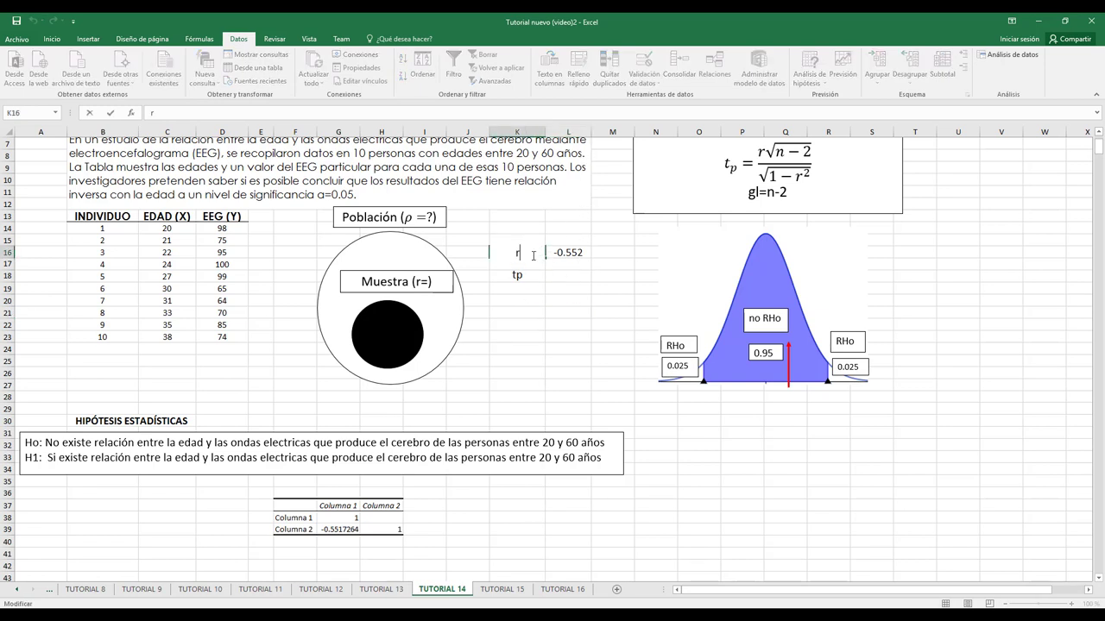
type("=")
key("Return")
type("tc")
- Set the font size of the r label and its value in K16:L16 to 18
left_click_drag(513, 252, 561, 251)
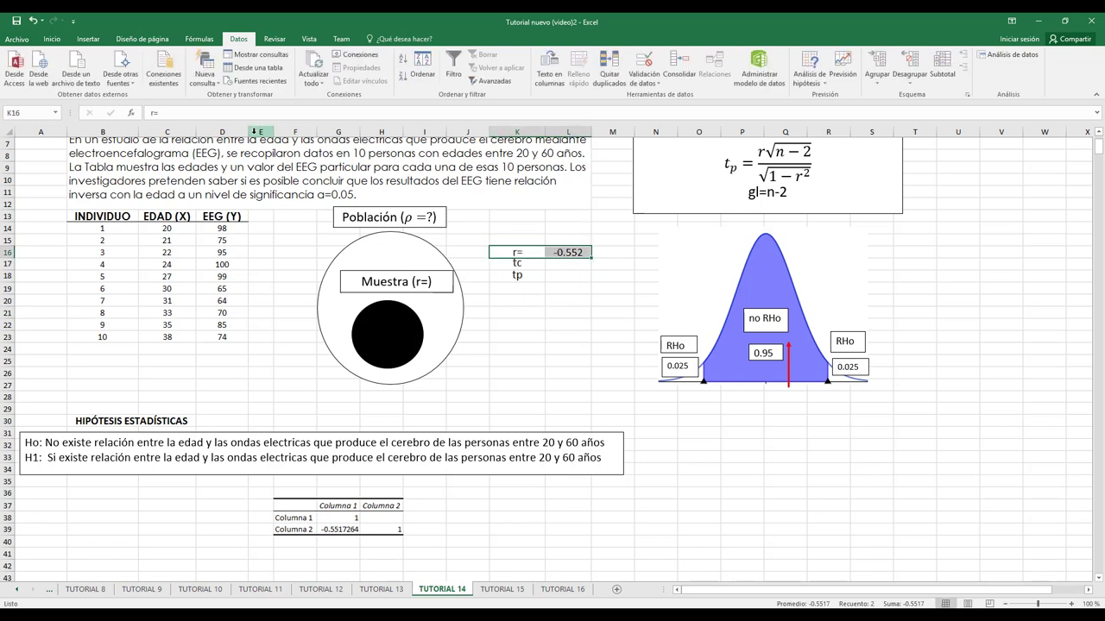
left_click(52, 39)
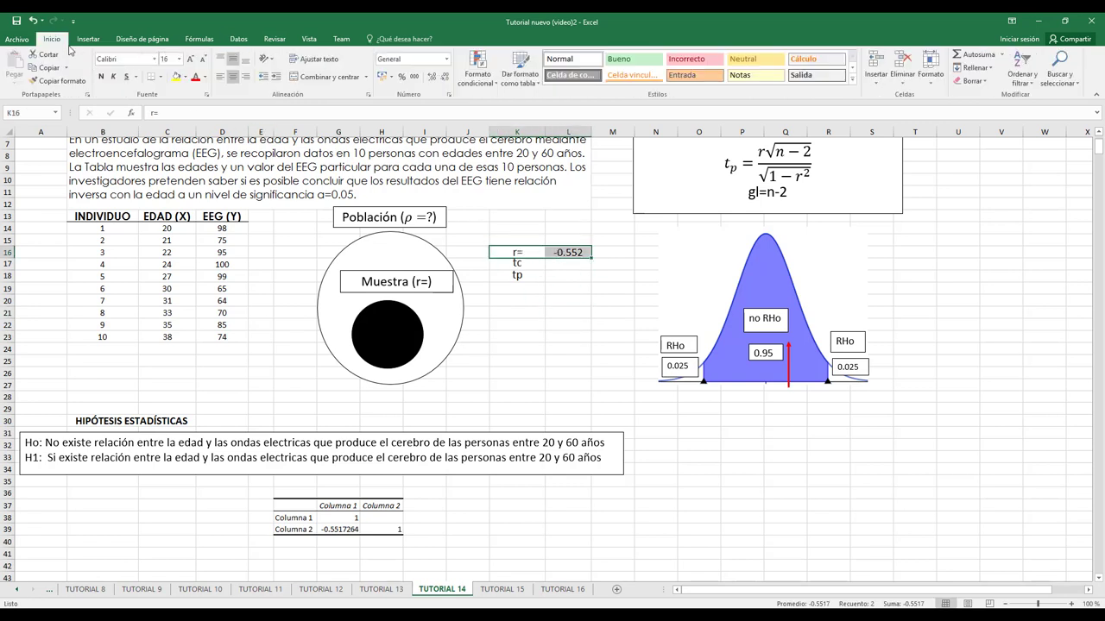
left_click(178, 59)
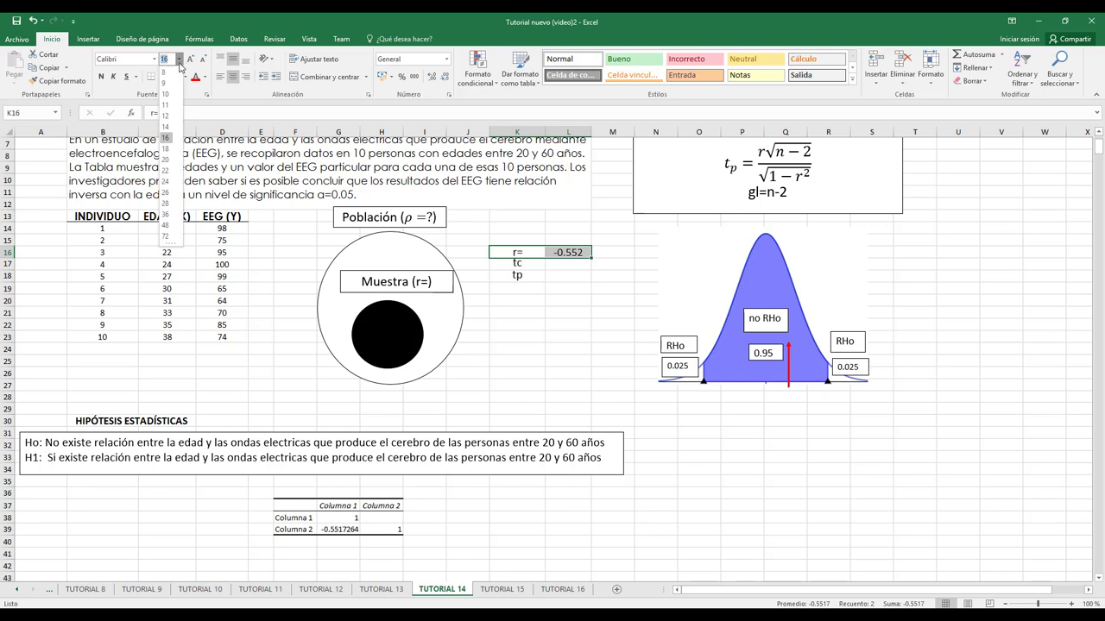
left_click(165, 148)
left_click(549, 348)
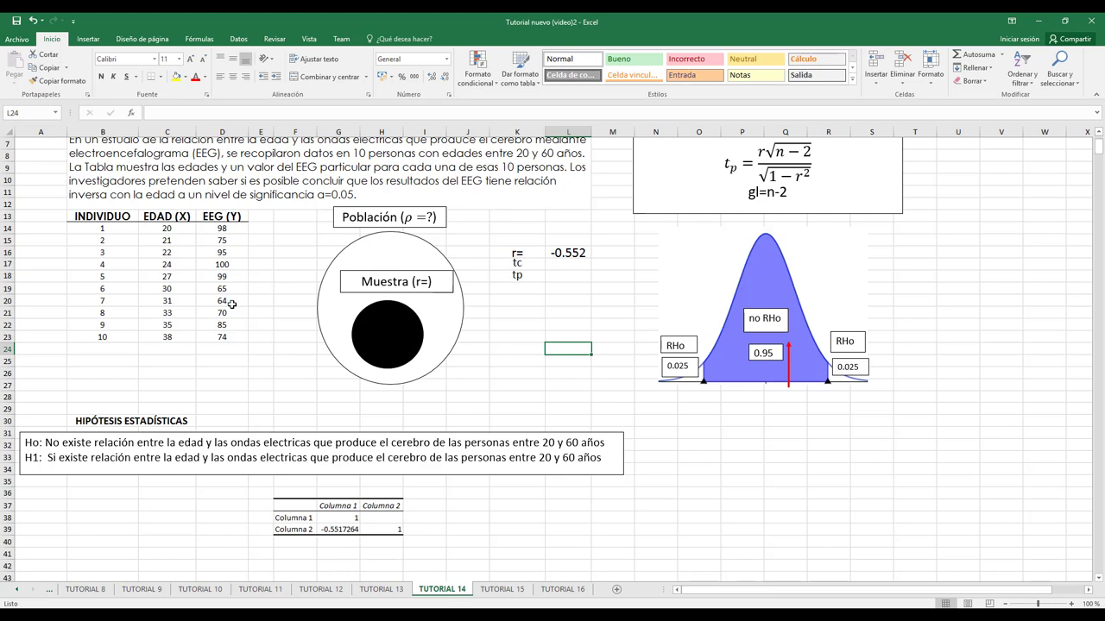
- Complete the sample label in the circle diagram as "Muestra (r=-0.552)" and widen its box so the text fits on one line
scroll(238, 325, "up", 1)
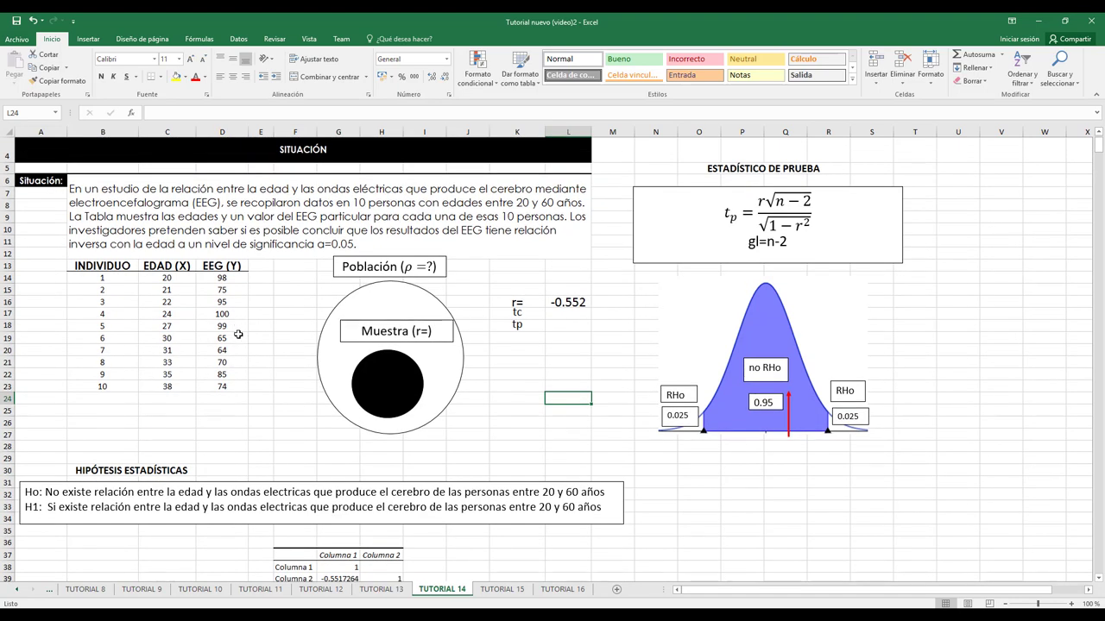
scroll(238, 332, "down", 1)
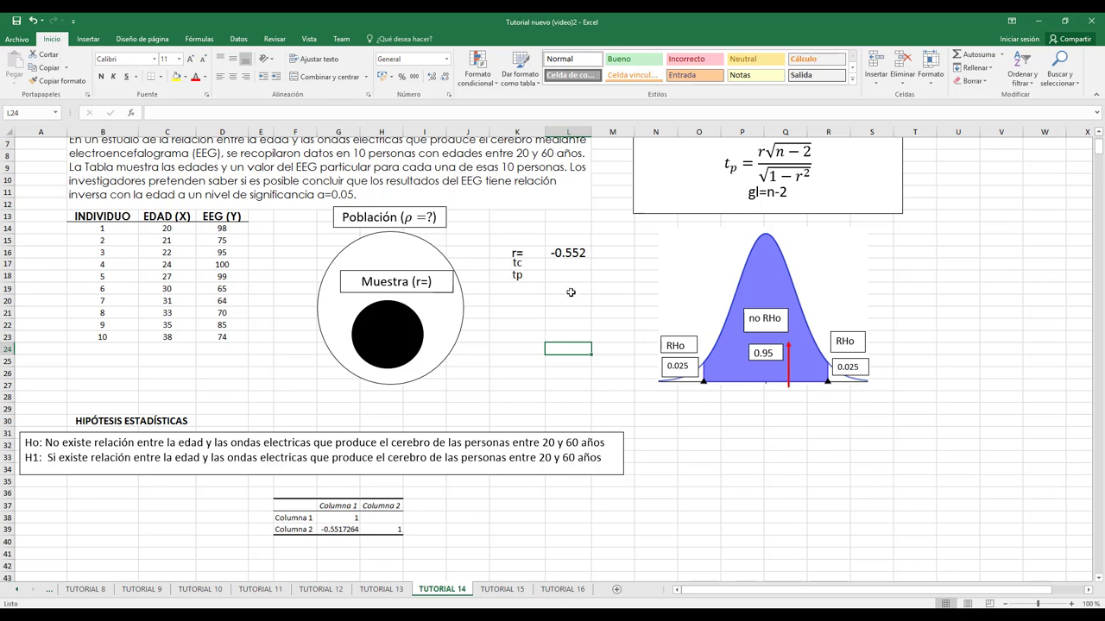
left_click(432, 284)
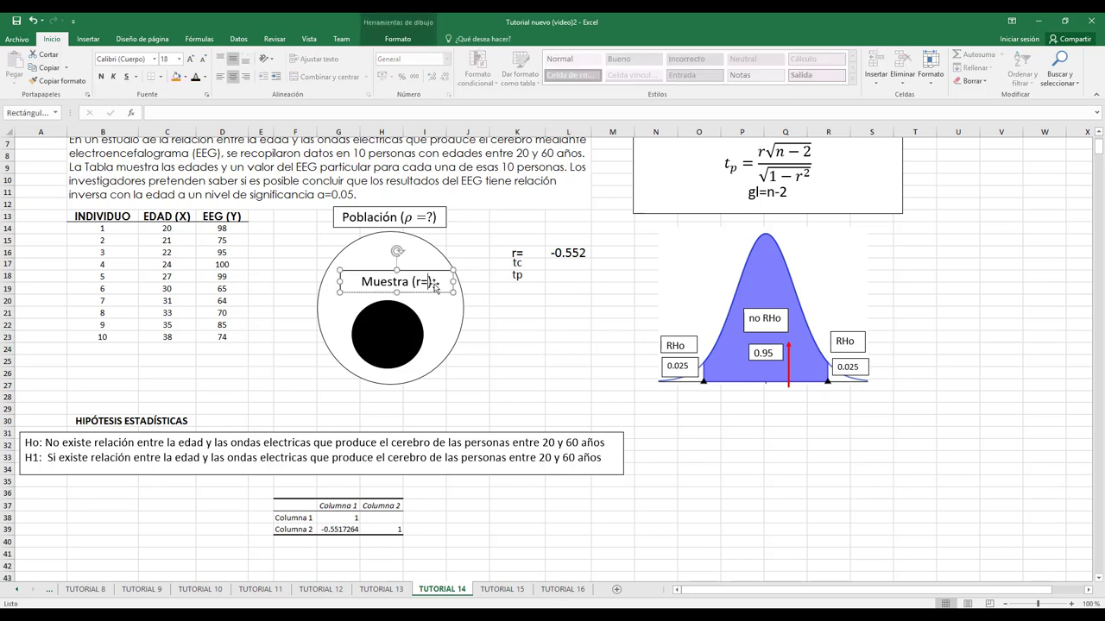
type("-0.552")
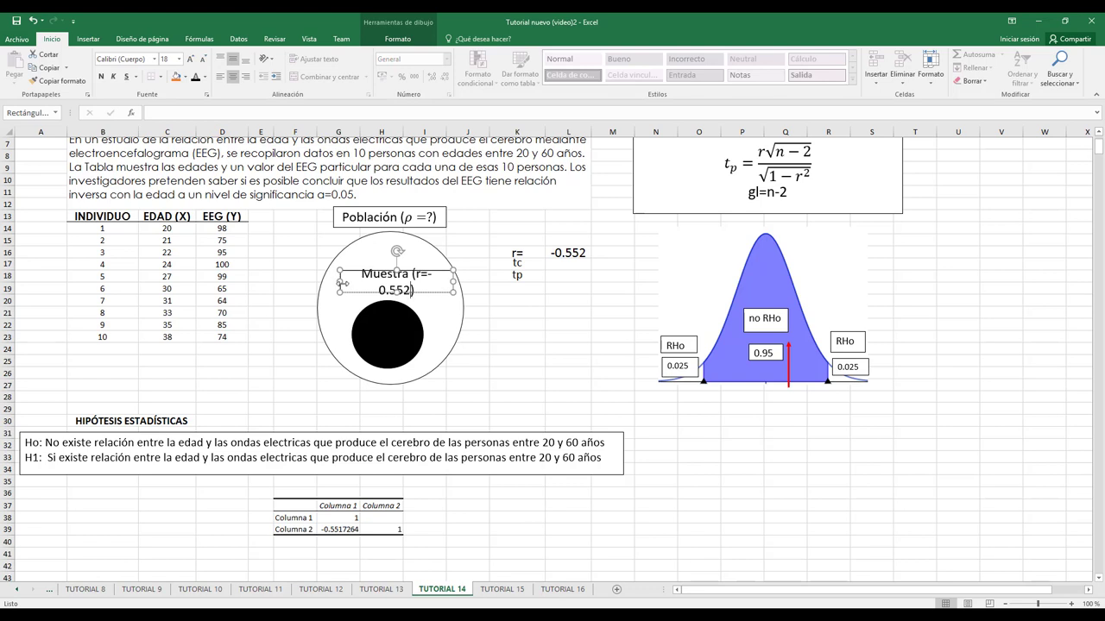
left_click_drag(340, 282, 327, 282)
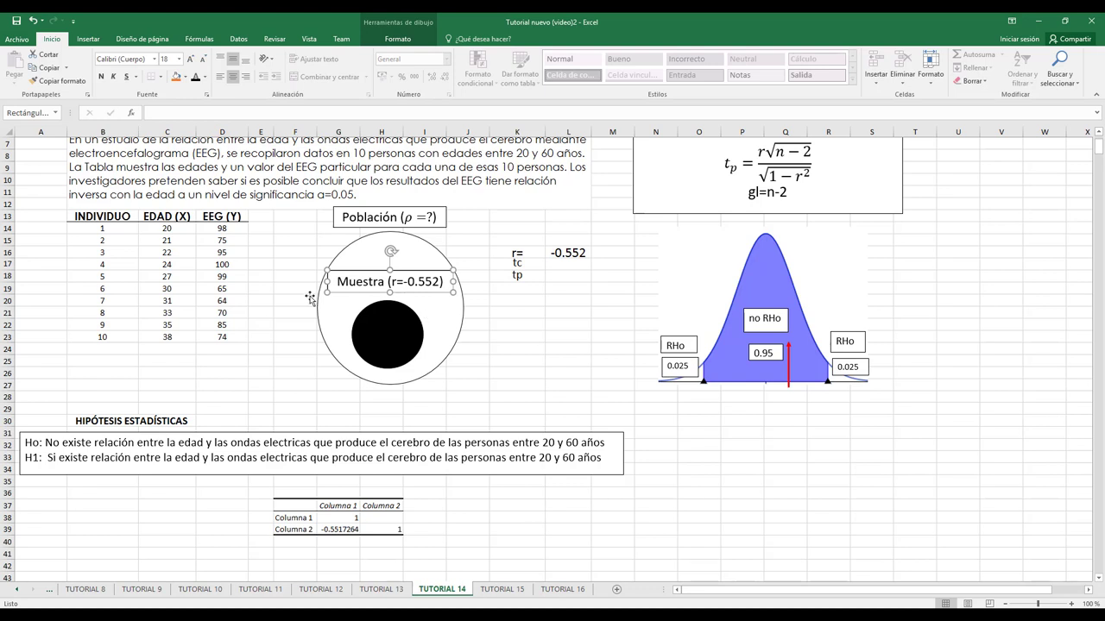
left_click(550, 348)
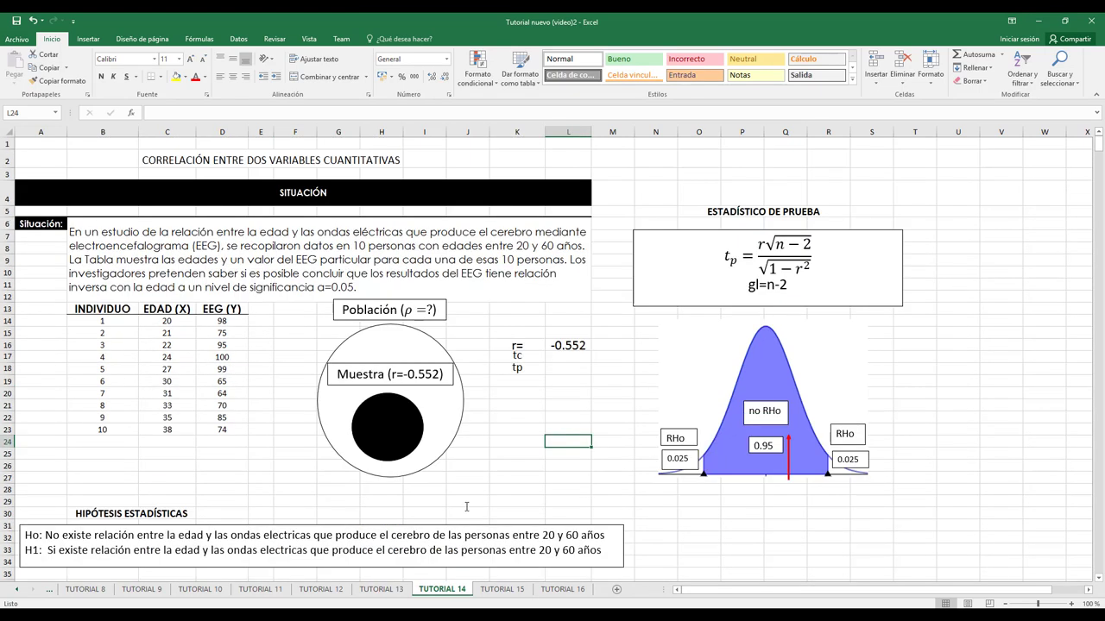
scroll(502, 502, "up", 2)
scroll(509, 498, "down", 1)
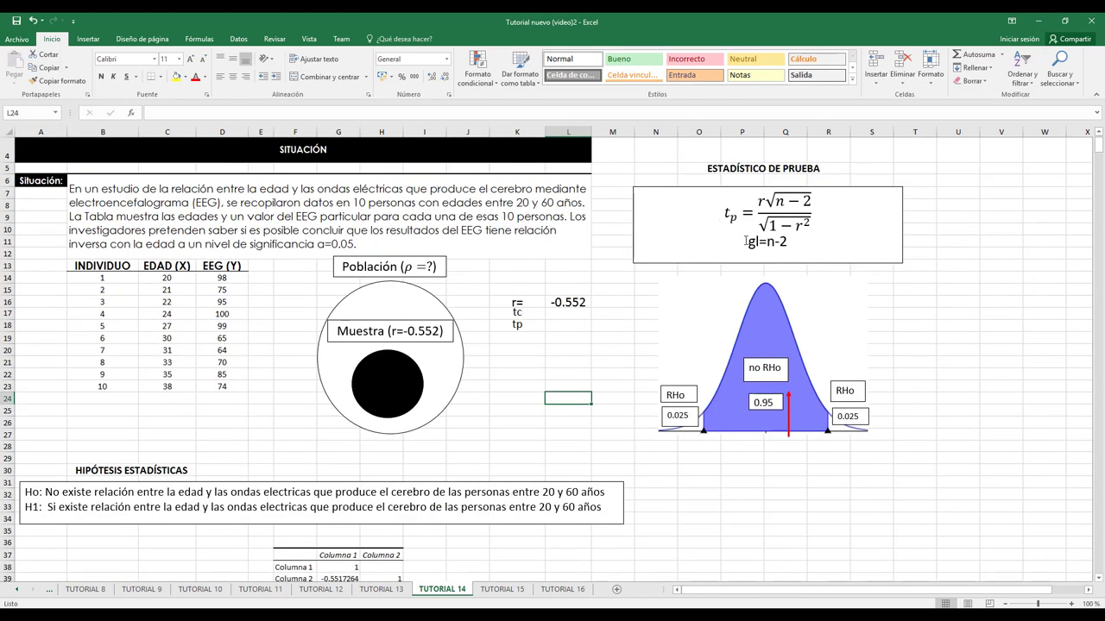